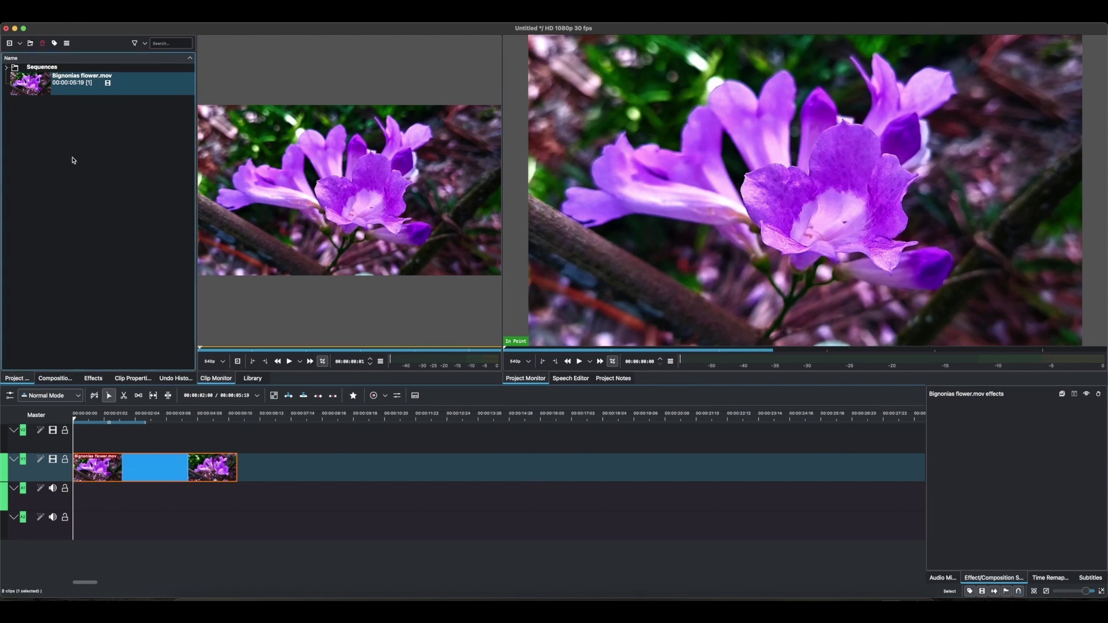
Step: Create a 5-second title clip with white BIGNONIAS text placed at the lower right
{"action": "right_click", "coordinate": [77, 139]}
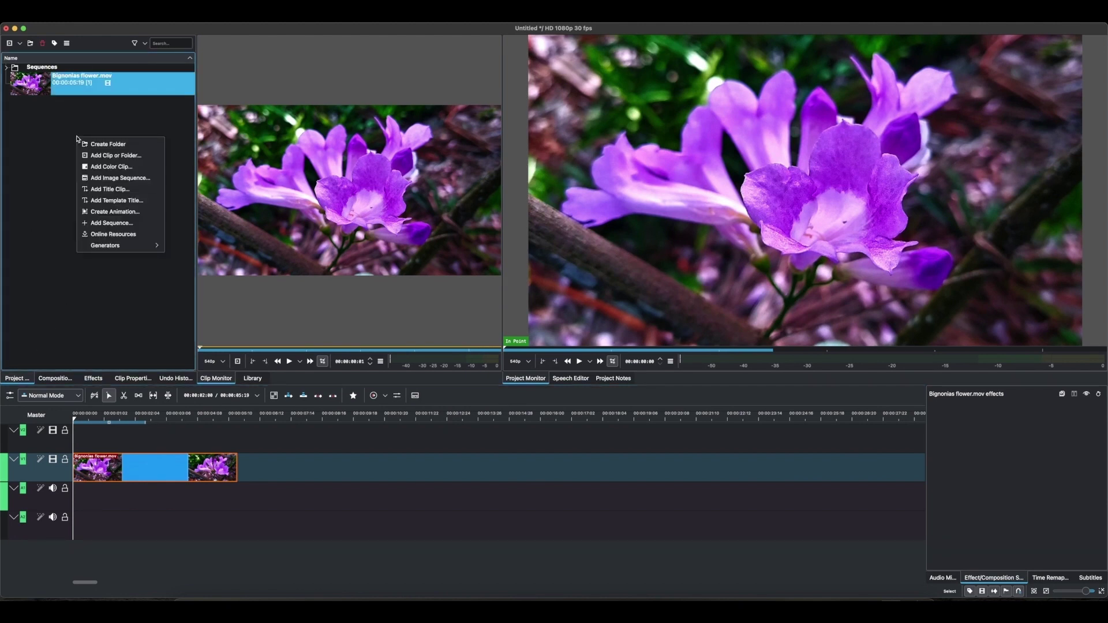
{"action": "left_click", "coordinate": [106, 190]}
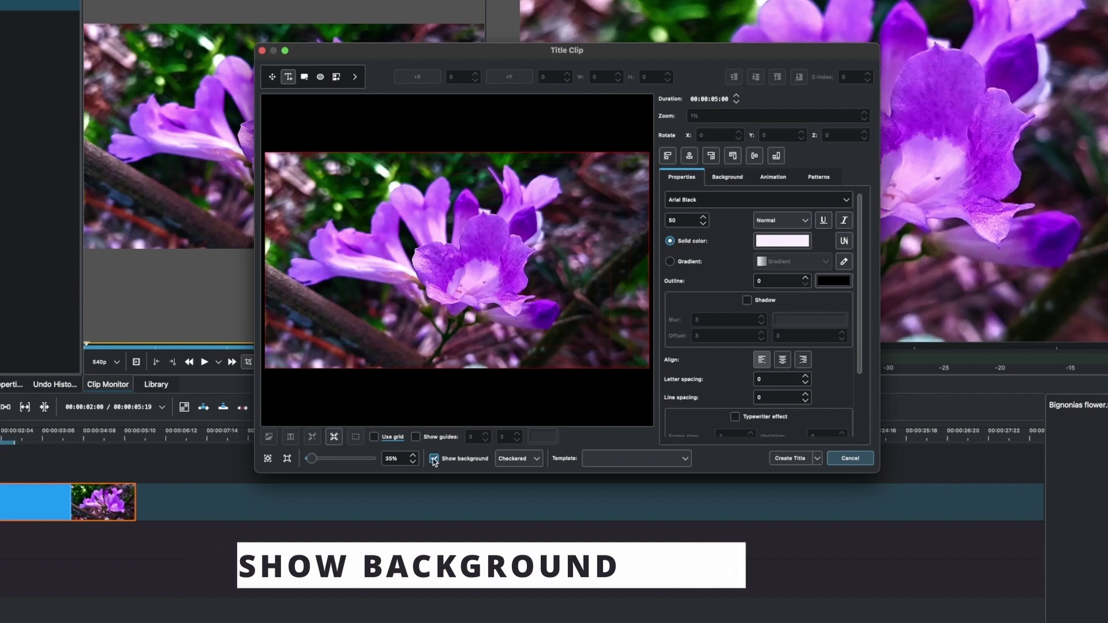
{"action": "left_click", "coordinate": [463, 321]}
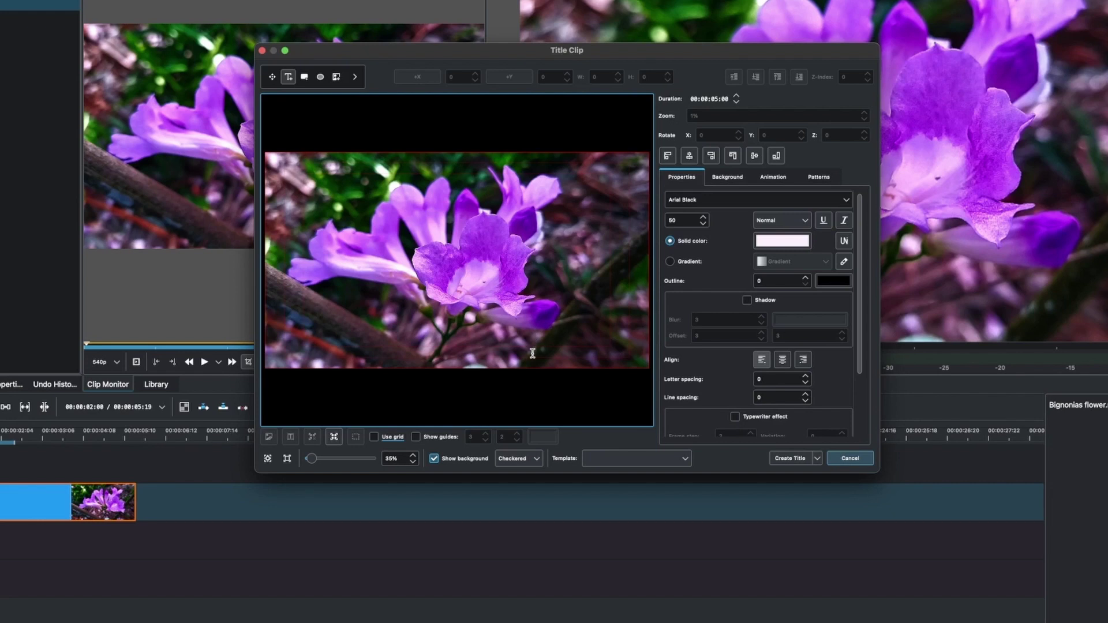
{"action": "left_click", "coordinate": [535, 342]}
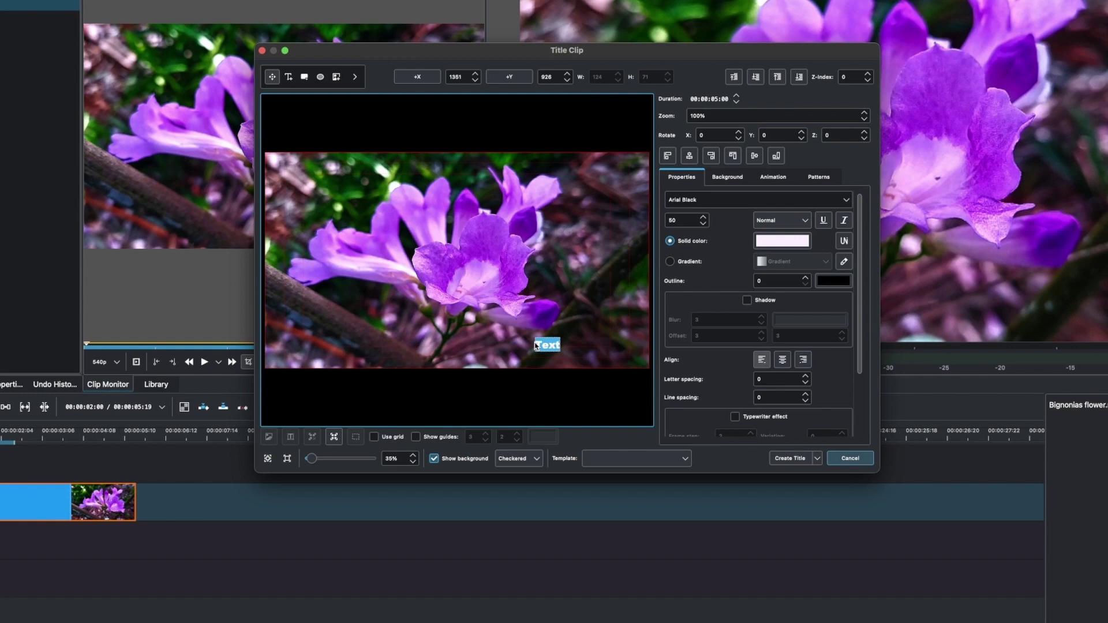
{"action": "type", "text": "BIGNONIAS"}
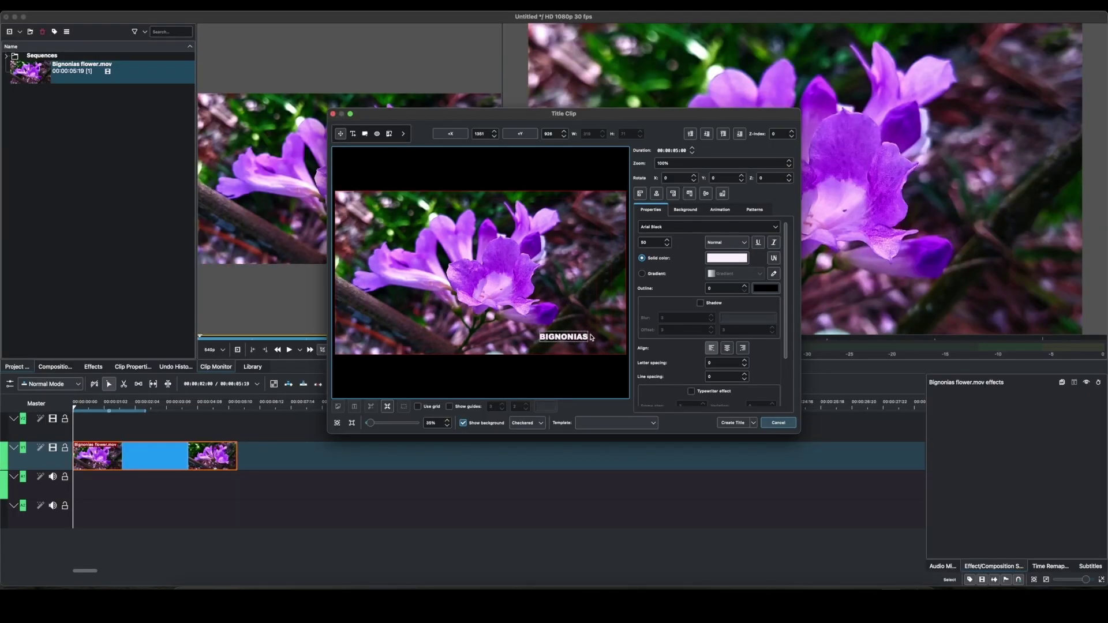
{"action": "left_click_drag", "start_coordinate": [569, 336], "coordinate": [590, 342]}
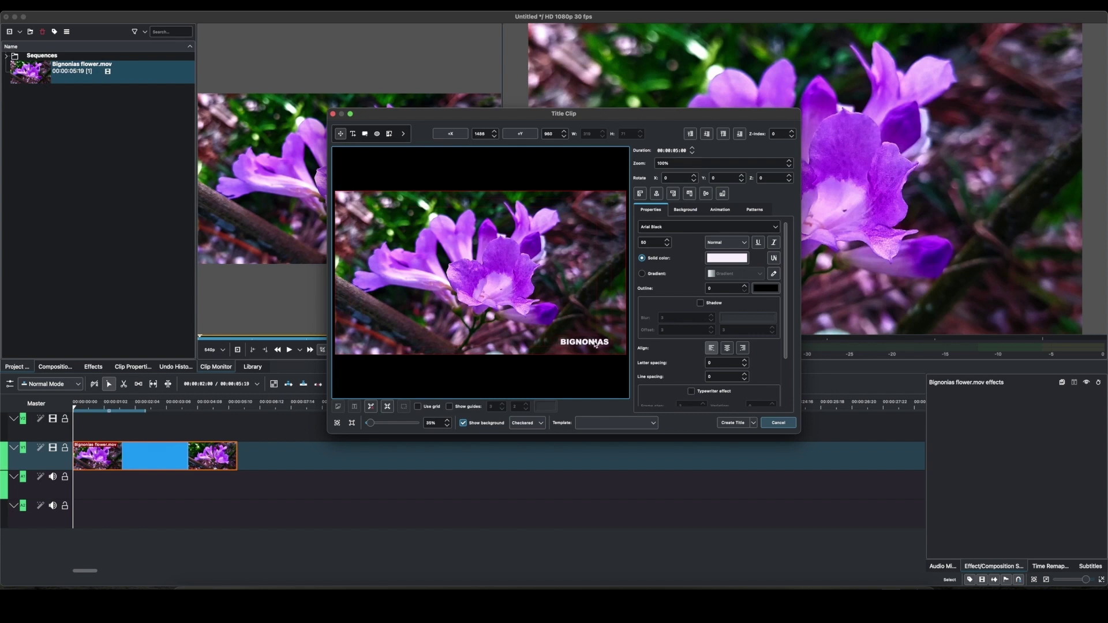
{"action": "left_click", "coordinate": [734, 424]}
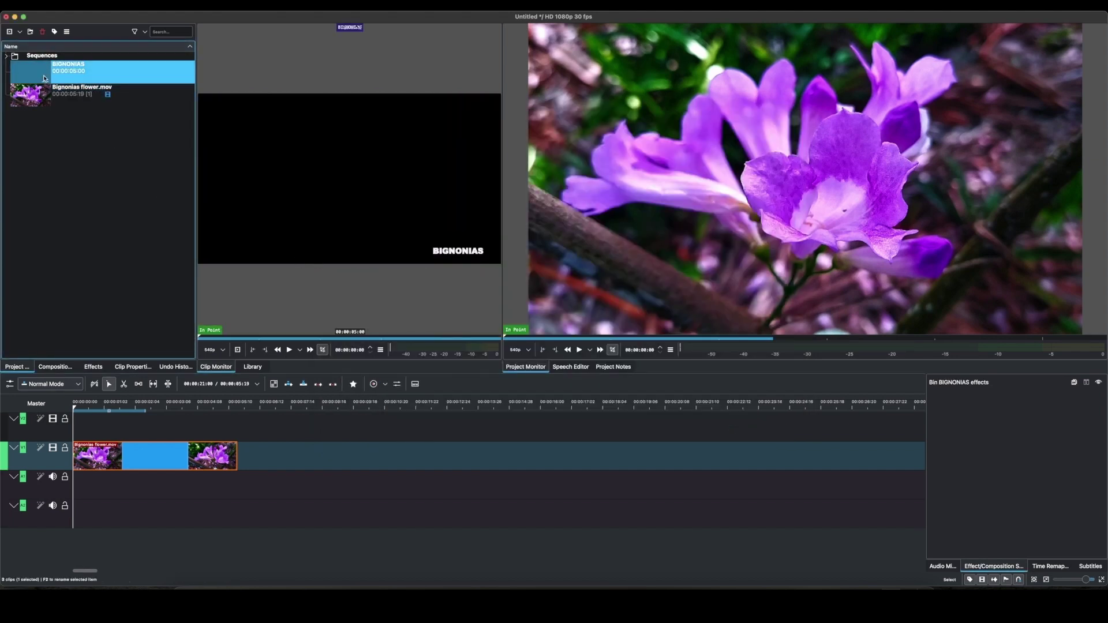
Step: Place BIGNONIAS on V2 at the start, stretch it to the flower clip's end, and select both
{"action": "left_click_drag", "start_coordinate": [68, 70], "coordinate": [75, 444]}
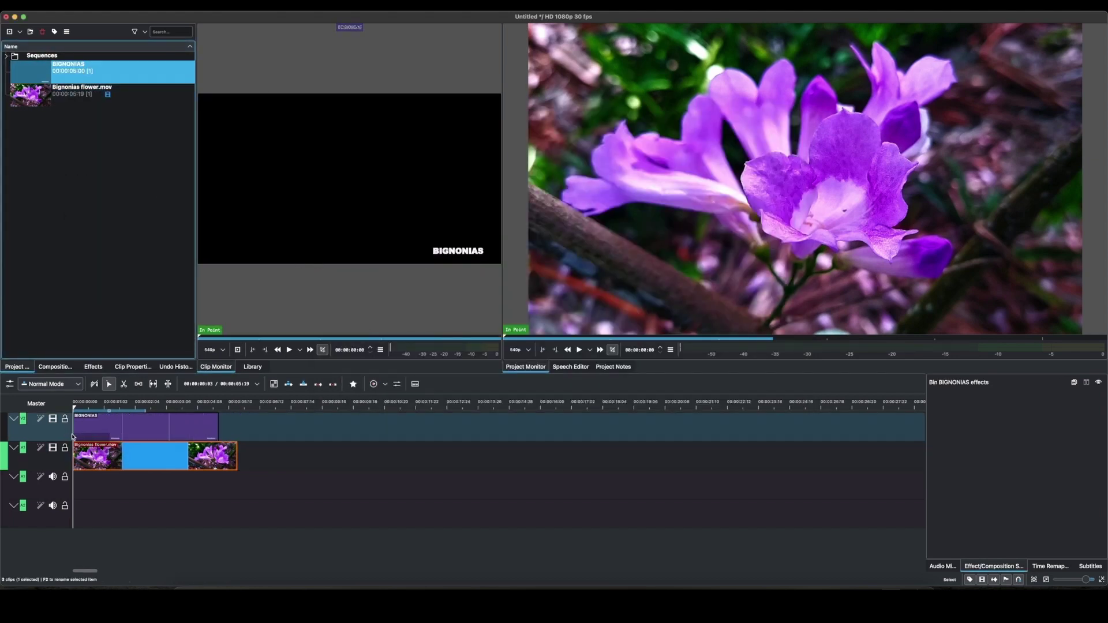
{"action": "left_click", "coordinate": [116, 430]}
{"action": "left_click_drag", "start_coordinate": [218, 427], "coordinate": [237, 427]}
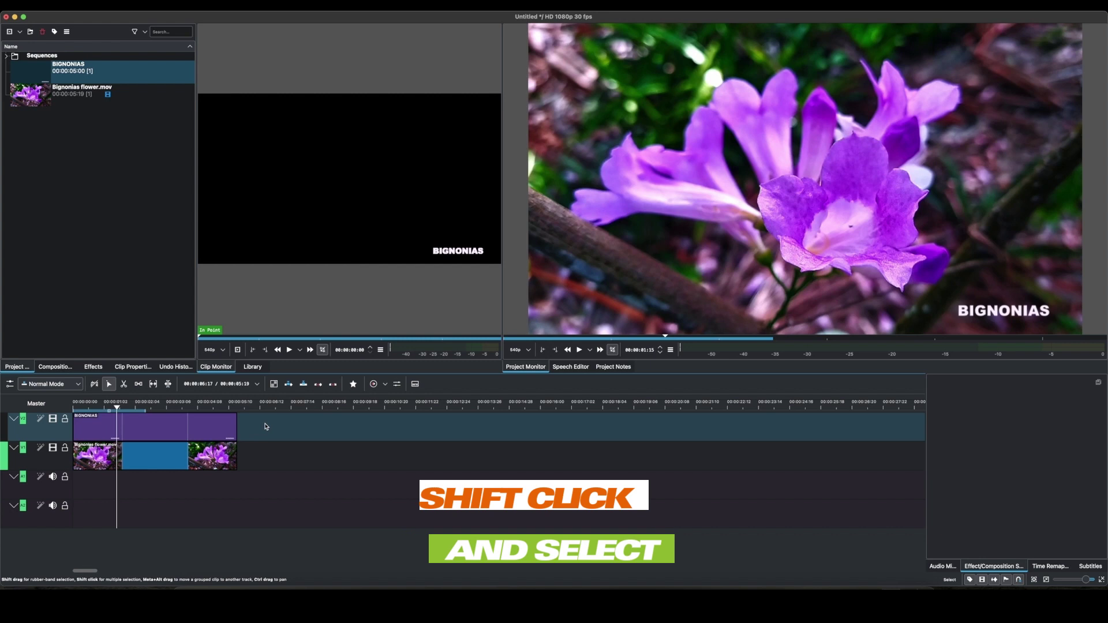
{"action": "left_click_drag", "start_coordinate": [265, 423], "coordinate": [157, 490]}
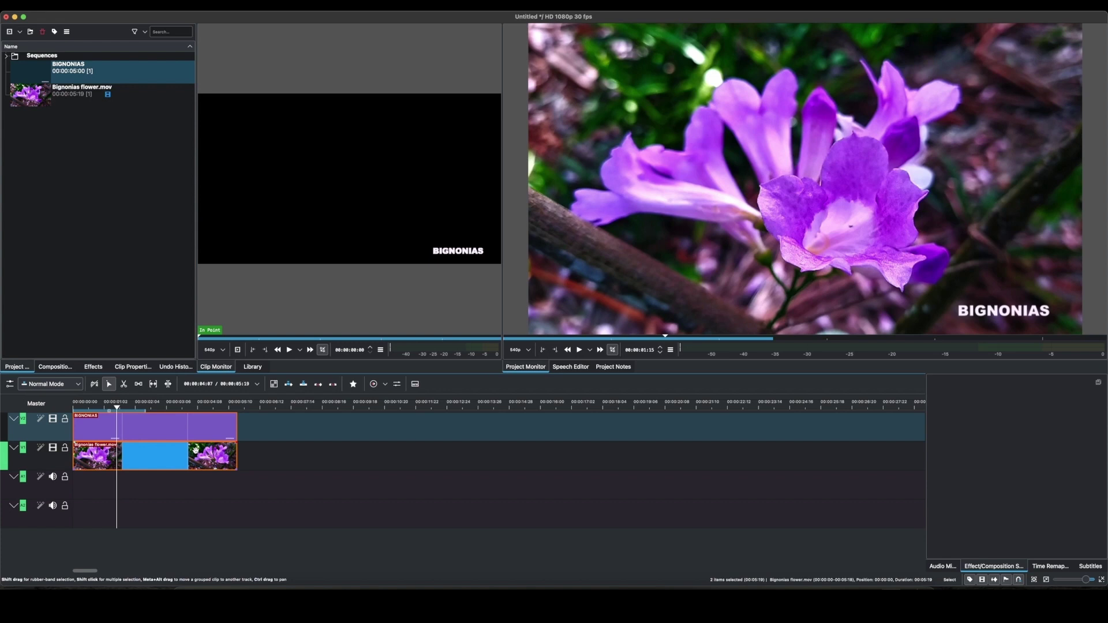
Step: Create a sequence from the selected title and flower clips, naming it SPOT REMOVER
{"action": "right_click", "coordinate": [195, 449]}
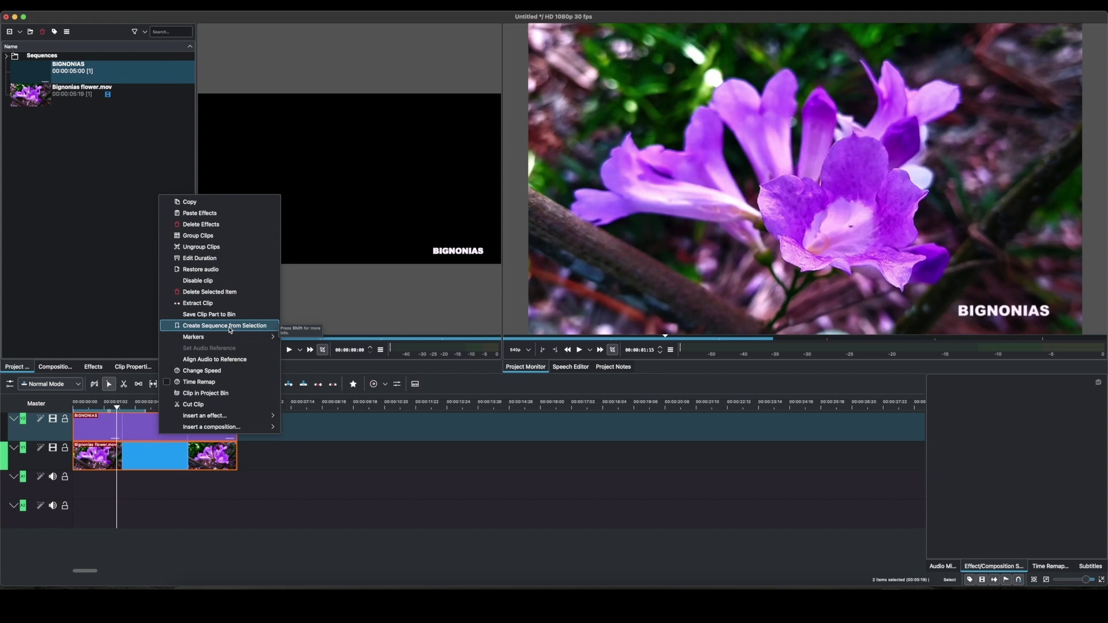
{"action": "left_click", "coordinate": [224, 326]}
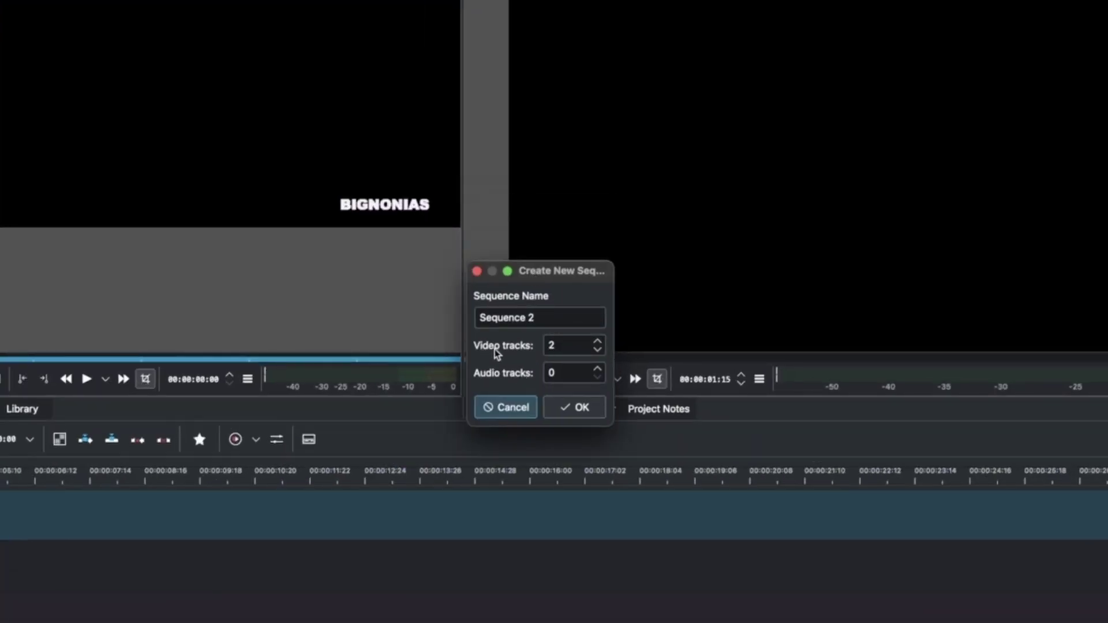
{"action": "left_click", "coordinate": [555, 295]}
{"action": "triple_click", "coordinate": [550, 317]}
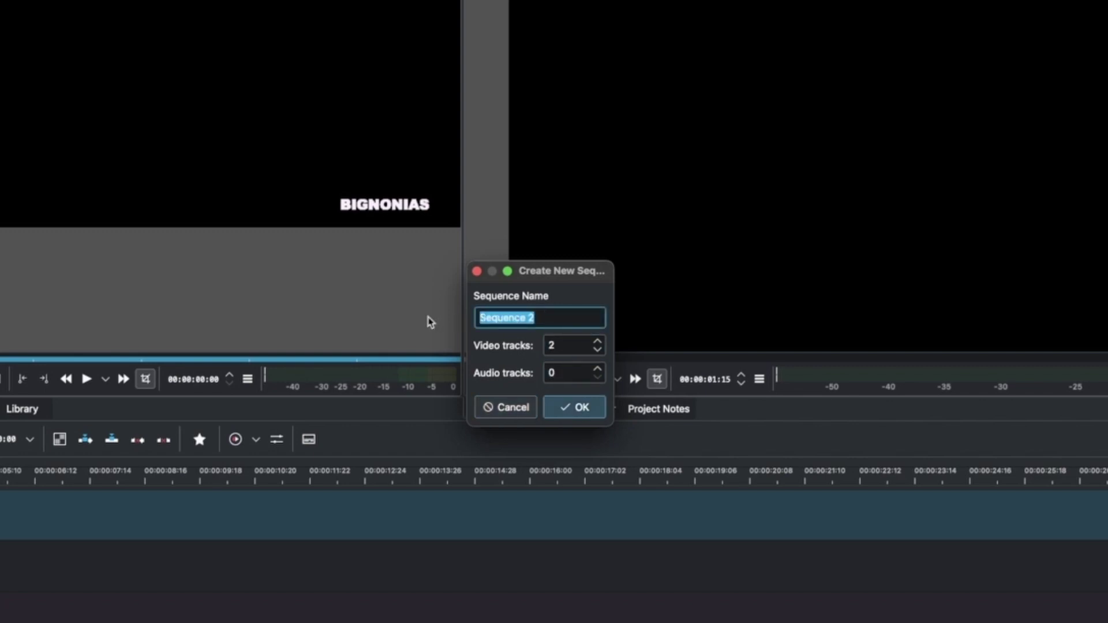
{"action": "key", "text": "super+v"}
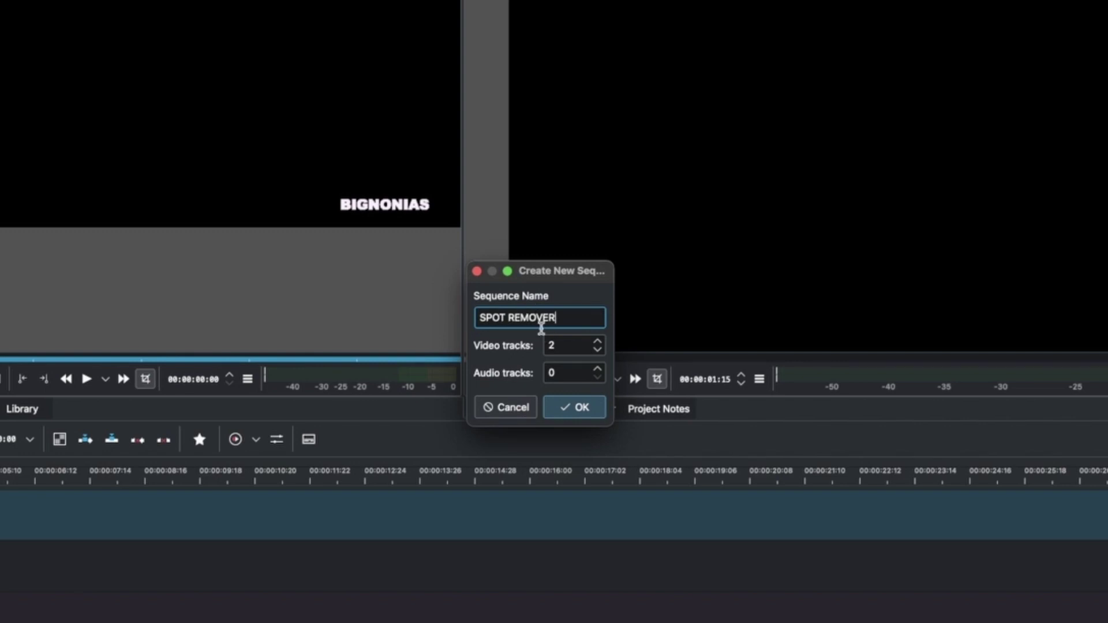
{"action": "left_click", "coordinate": [576, 411]}
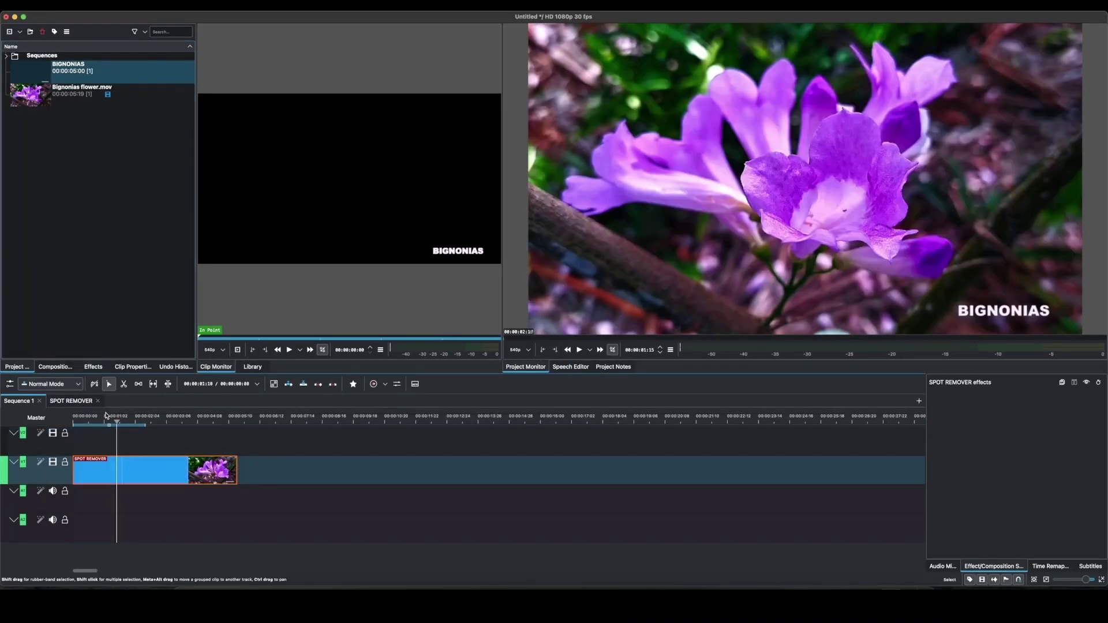
Step: Drop the SPOT REMOVER sequence at the start of Sequence 1 and briefly preview it
{"action": "key", "text": "Home"}
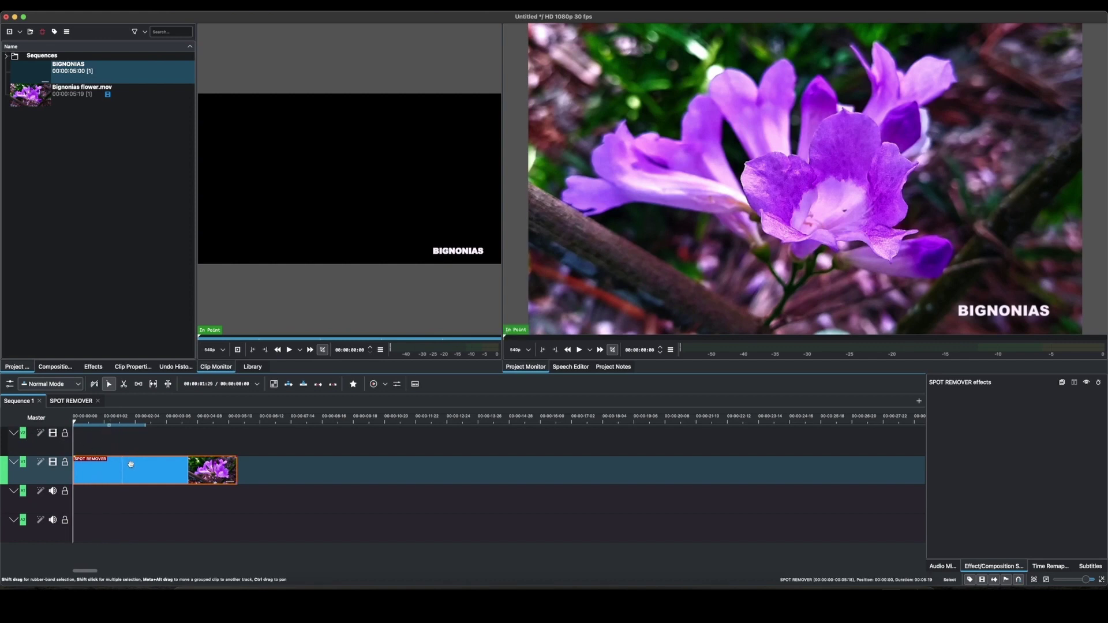
{"action": "left_click", "coordinate": [35, 58]}
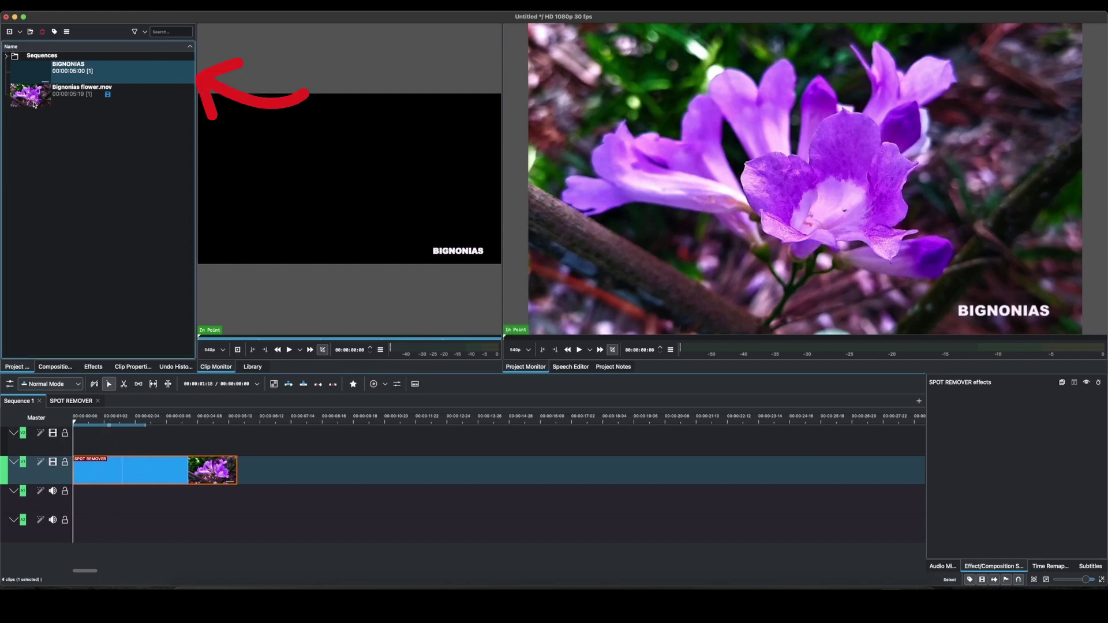
{"action": "left_click", "coordinate": [6, 56]}
{"action": "left_click_drag", "start_coordinate": [46, 88], "coordinate": [100, 478]}
{"action": "key", "text": "space"}
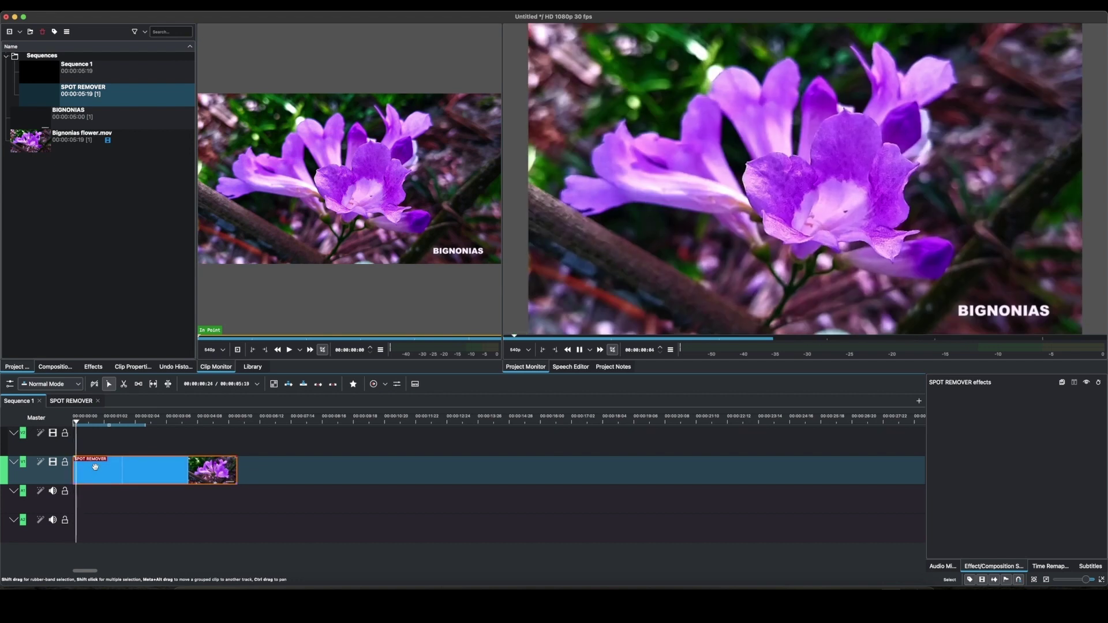
{"action": "left_click", "coordinate": [963, 181]}
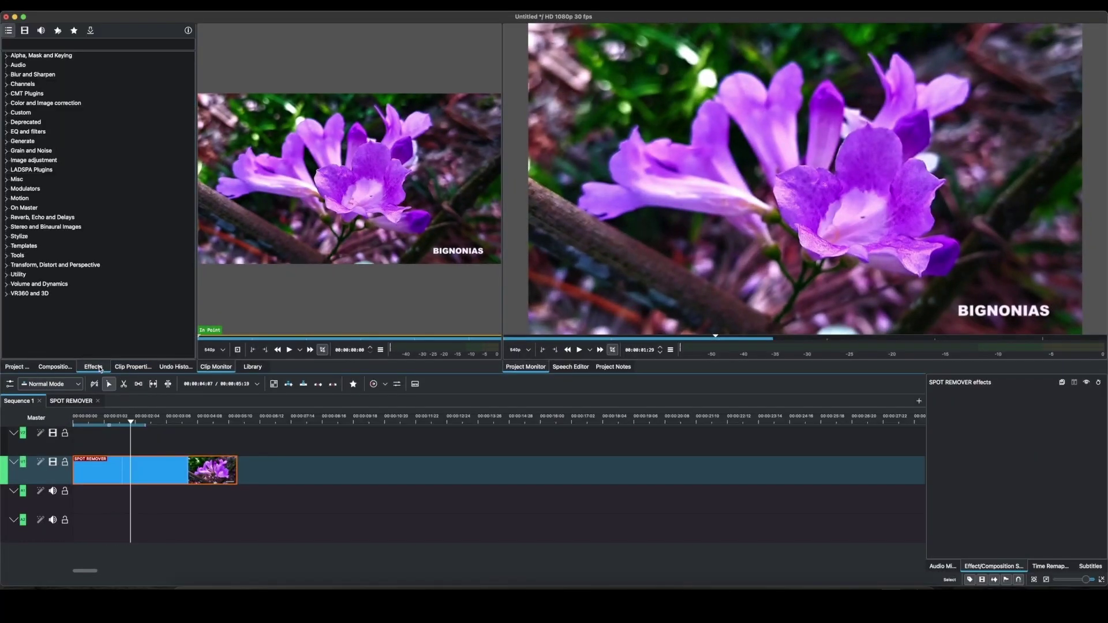
Step: Apply the Spot Remover video effect from Alpha, Mask and Keying and drag its area toward the title
{"action": "left_click", "coordinate": [24, 32]}
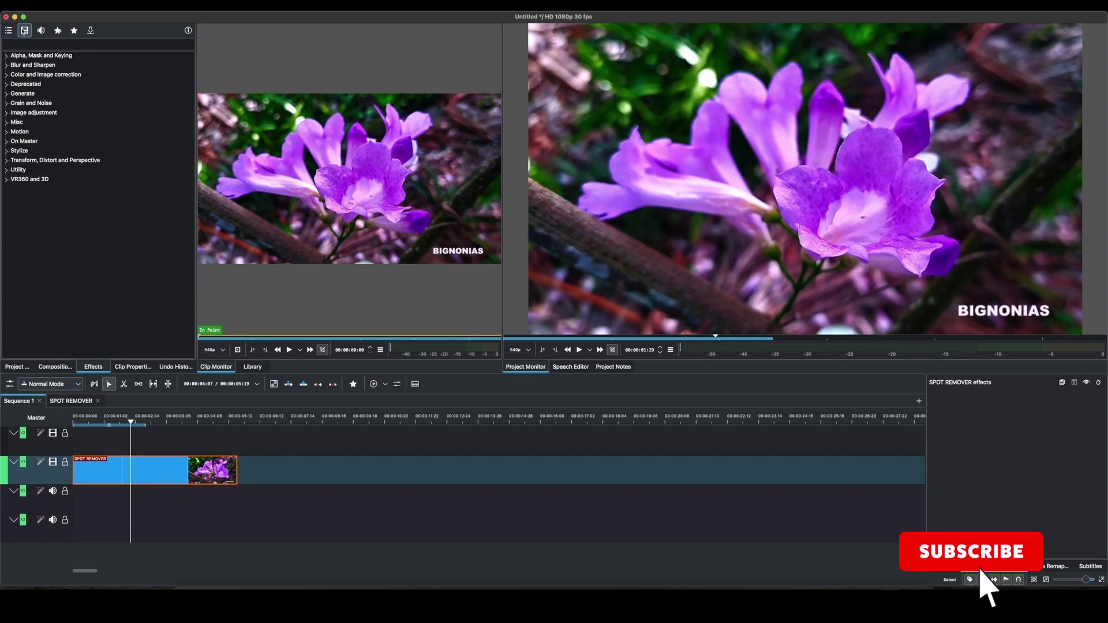
{"action": "left_click", "coordinate": [28, 66]}
{"action": "left_click", "coordinate": [26, 56]}
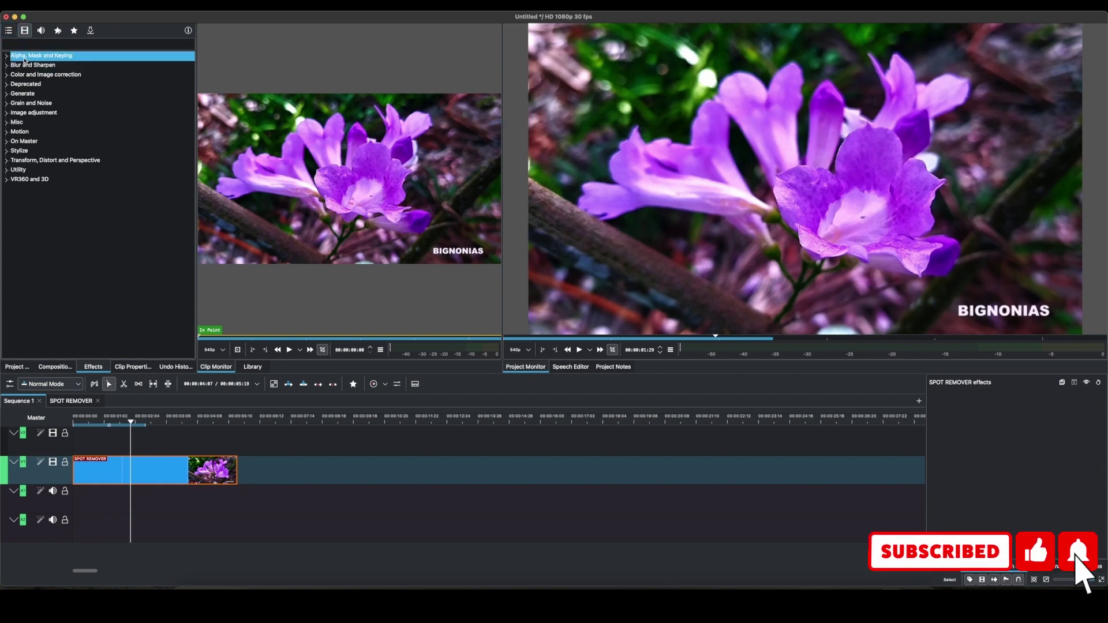
{"action": "double_click", "coordinate": [51, 56]}
{"action": "left_click", "coordinate": [44, 217]}
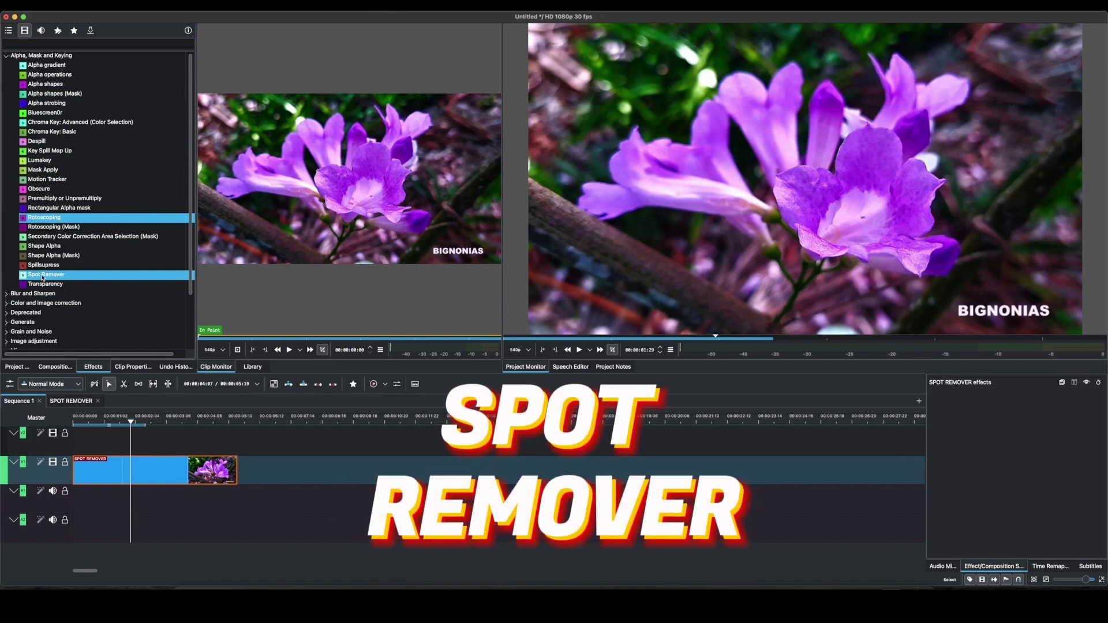
{"action": "left_click_drag", "start_coordinate": [132, 351], "coordinate": [146, 462]}
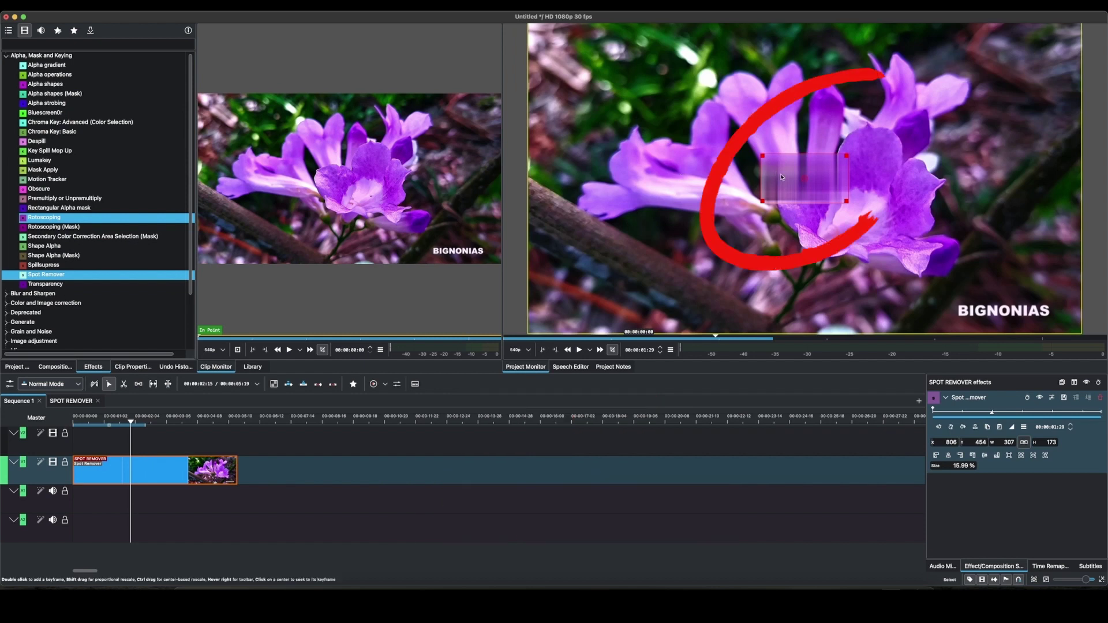
{"action": "mouse_move", "coordinate": [805, 179]}
{"action": "left_mouse_down"}
{"action": "mouse_move", "coordinate": [687, 243]}
{"action": "mouse_move", "coordinate": [685, 264]}
{"action": "mouse_move", "coordinate": [699, 264]}
{"action": "mouse_move", "coordinate": [613, 258]}
{"action": "mouse_move", "coordinate": [999, 273]}
{"action": "mouse_move", "coordinate": [1004, 308]}
{"action": "left_mouse_up"}
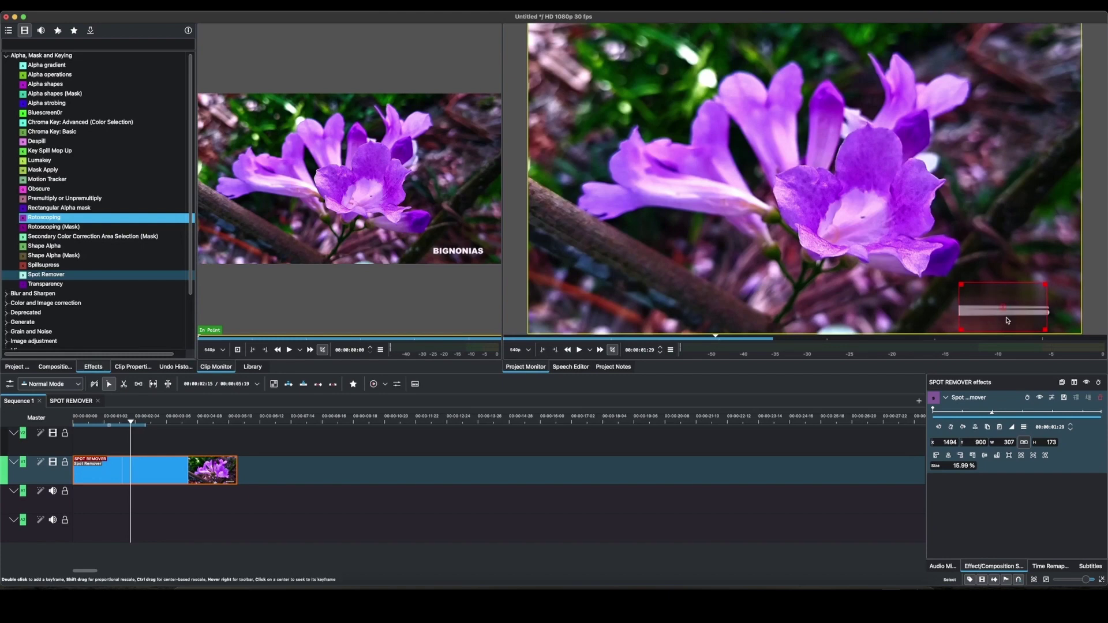
{"action": "left_click_drag", "start_coordinate": [1003, 306], "coordinate": [1013, 268]}
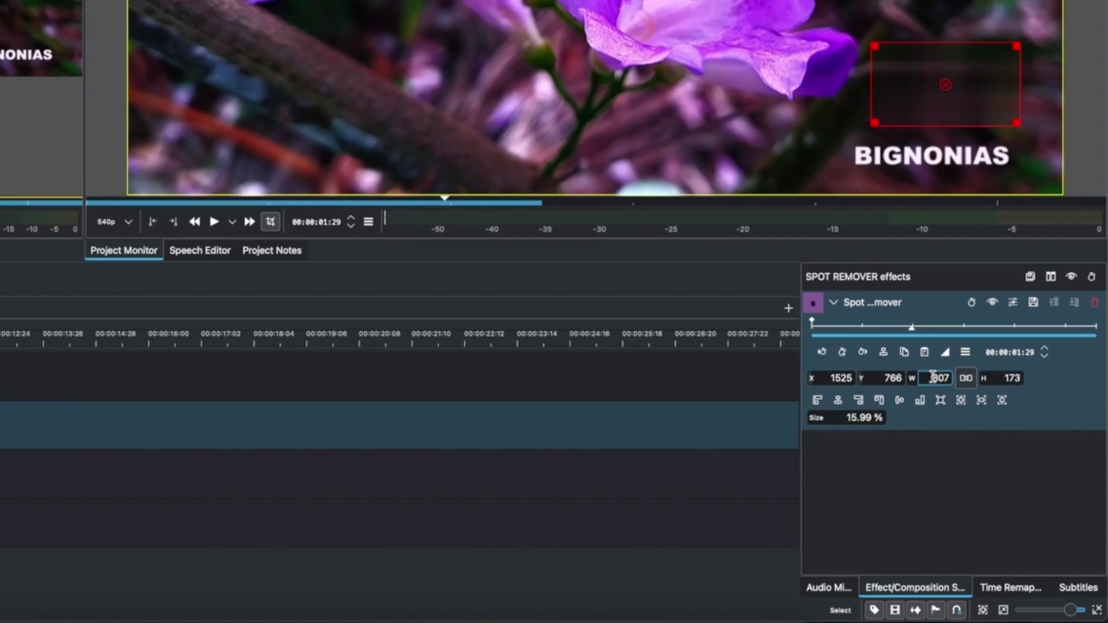
Step: Set the spot area's width to 340 and shift it left over the title
{"action": "double_click", "coordinate": [933, 378]}
{"action": "type", "text": "320"}
{"action": "key", "text": "Return"}
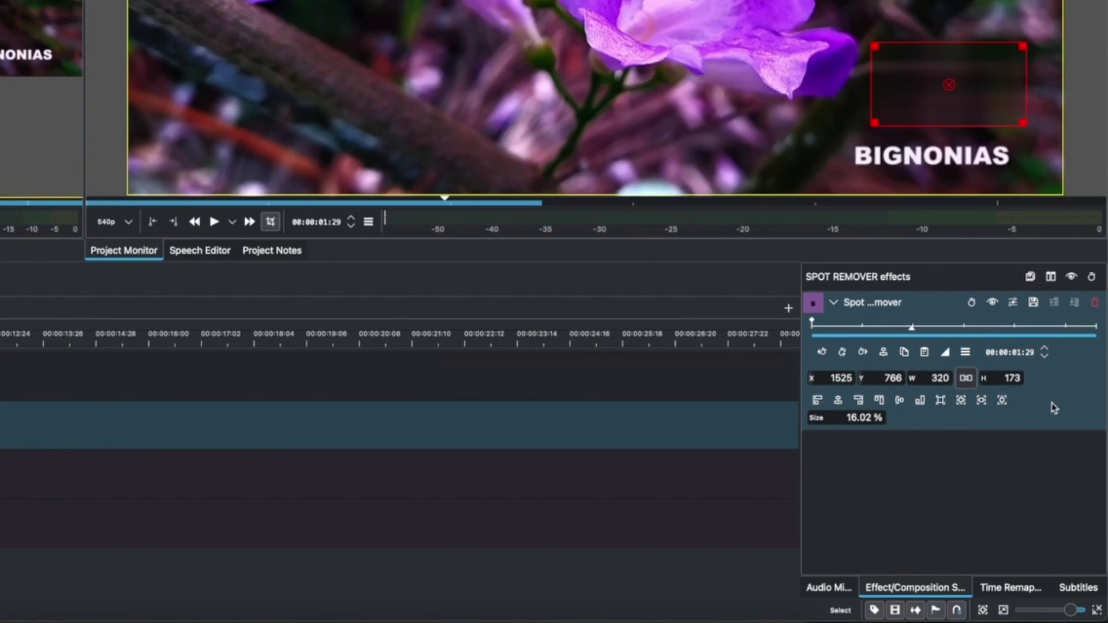
{"action": "left_click_drag", "start_coordinate": [953, 82], "coordinate": [938, 92]}
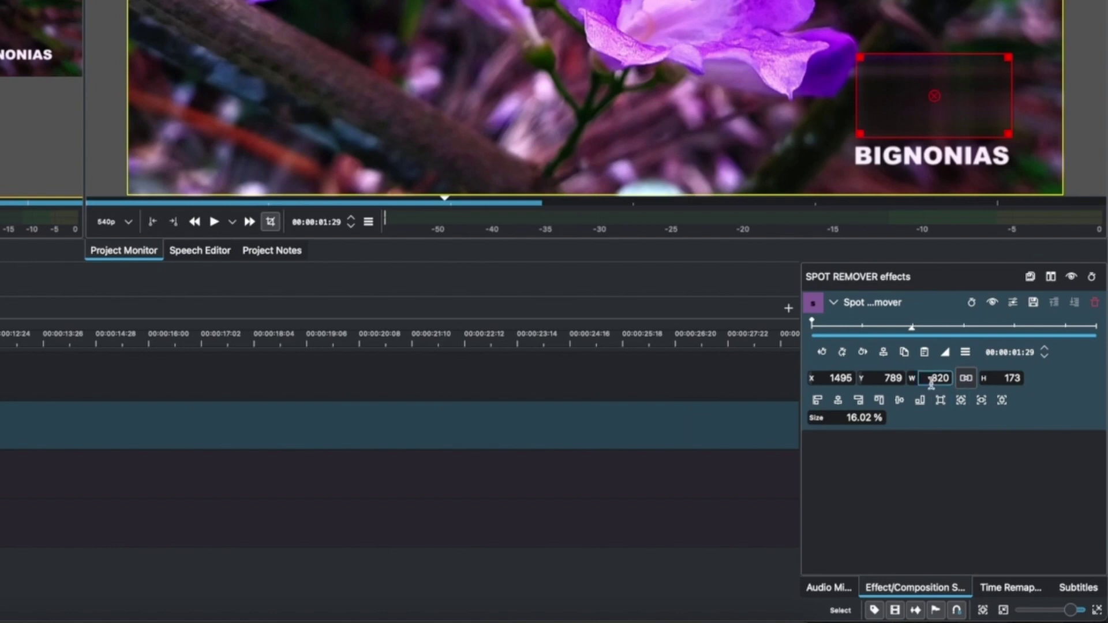
{"action": "type", "text": "340"}
{"action": "key", "text": "Return"}
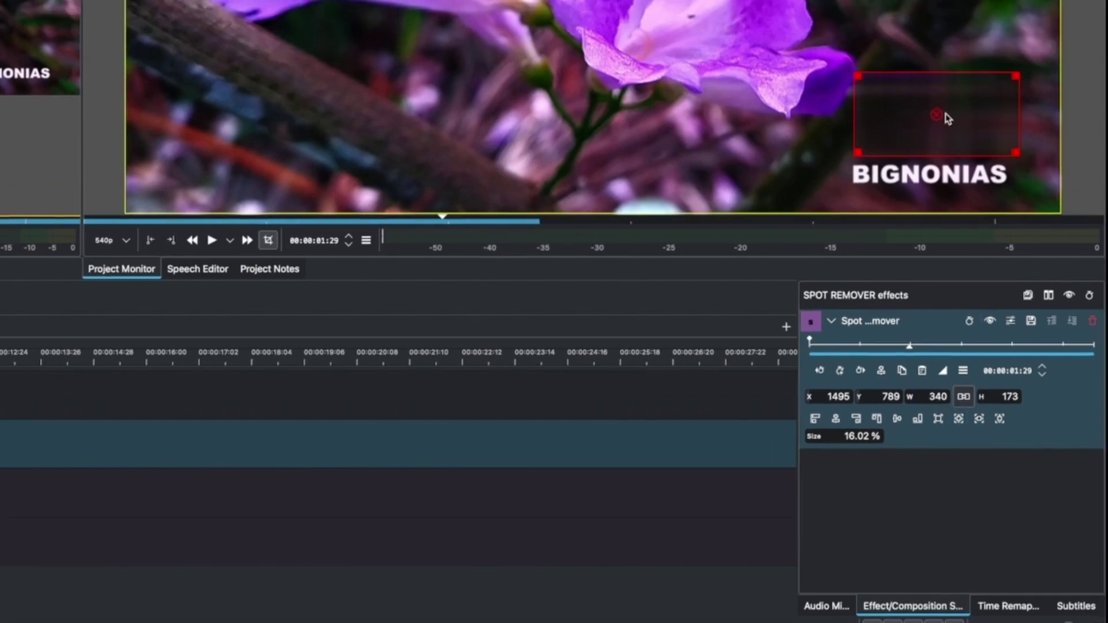
{"action": "left_click_drag", "start_coordinate": [938, 114], "coordinate": [928, 118]}
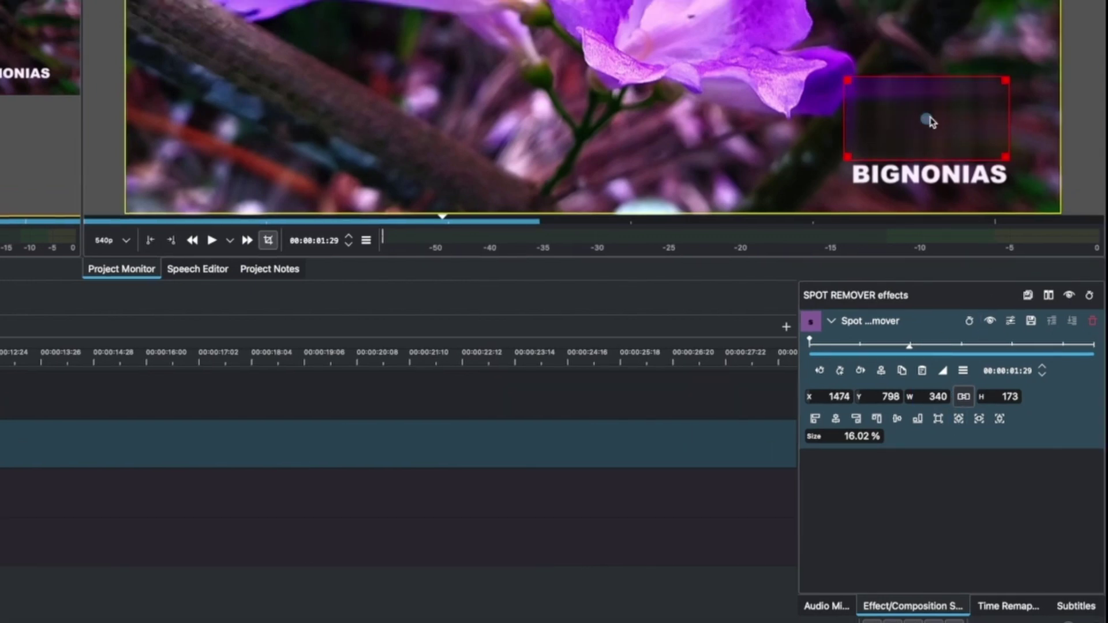
Step: Set the spot area's height to 60 and move it down over the BIGNONIAS text
{"action": "left_click", "coordinate": [1005, 396]}
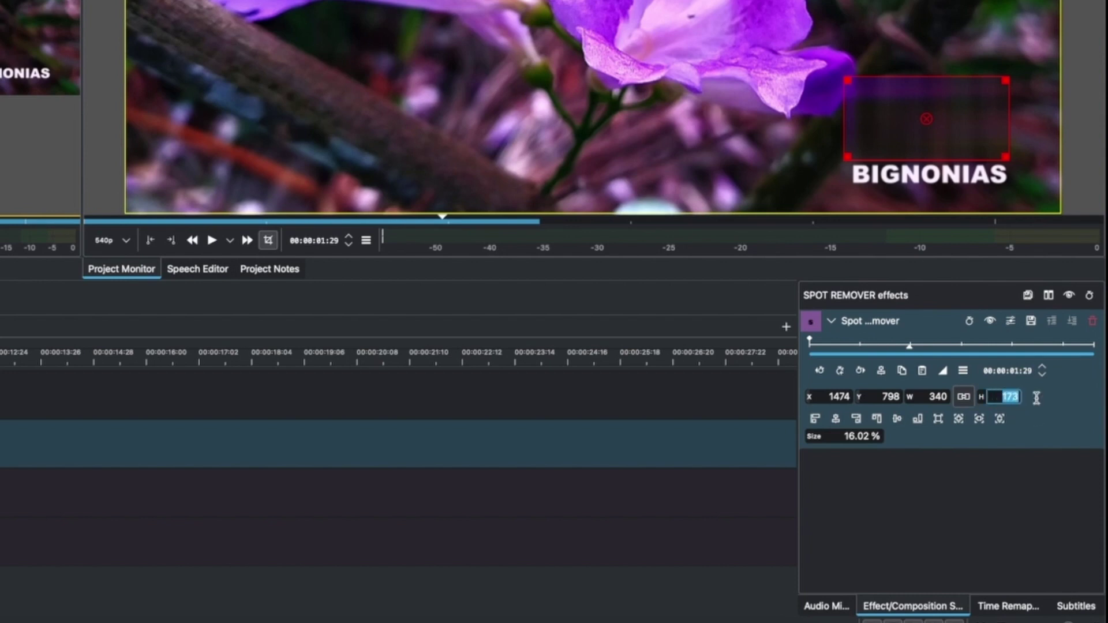
{"action": "type", "text": "60"}
{"action": "key", "text": "Return"}
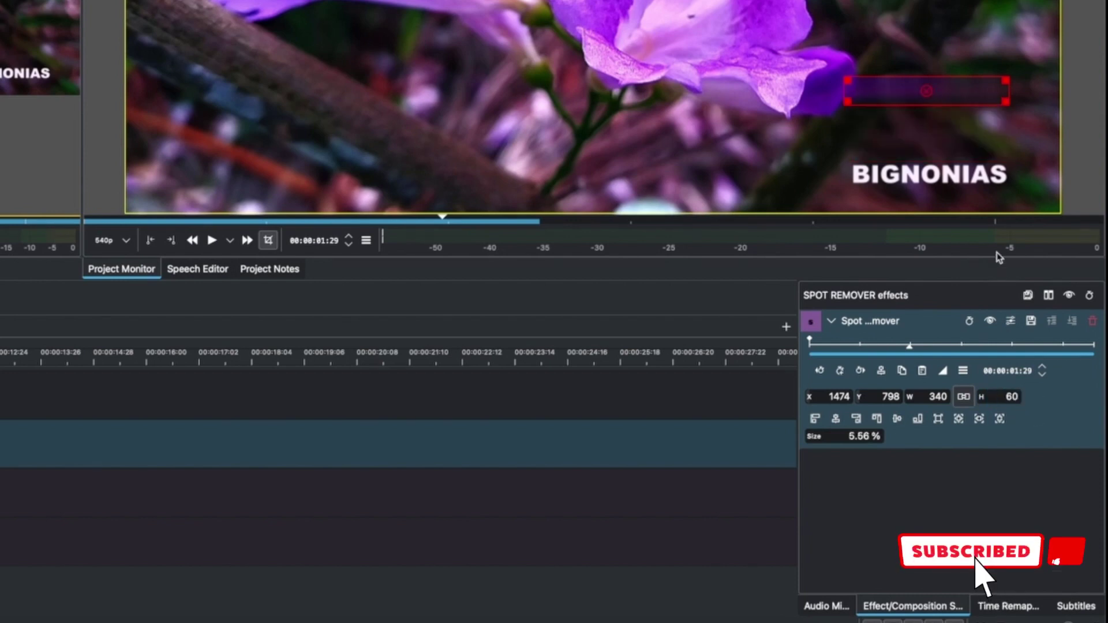
{"action": "left_click_drag", "start_coordinate": [927, 90], "coordinate": [930, 174]}
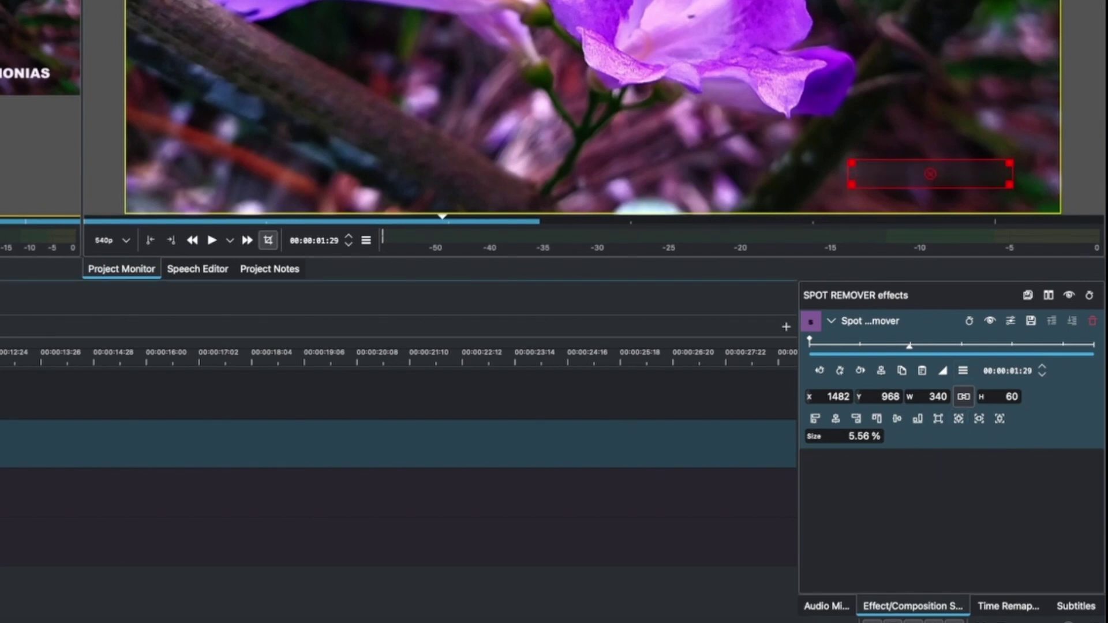
{"action": "left_click", "coordinate": [551, 218]}
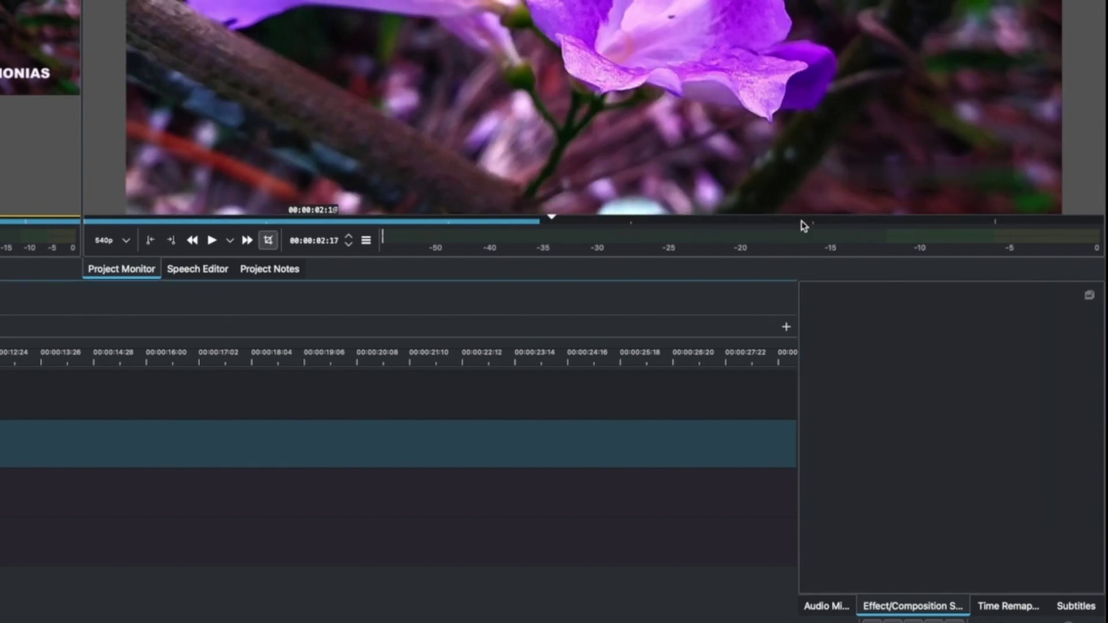
{"action": "key", "text": "space"}
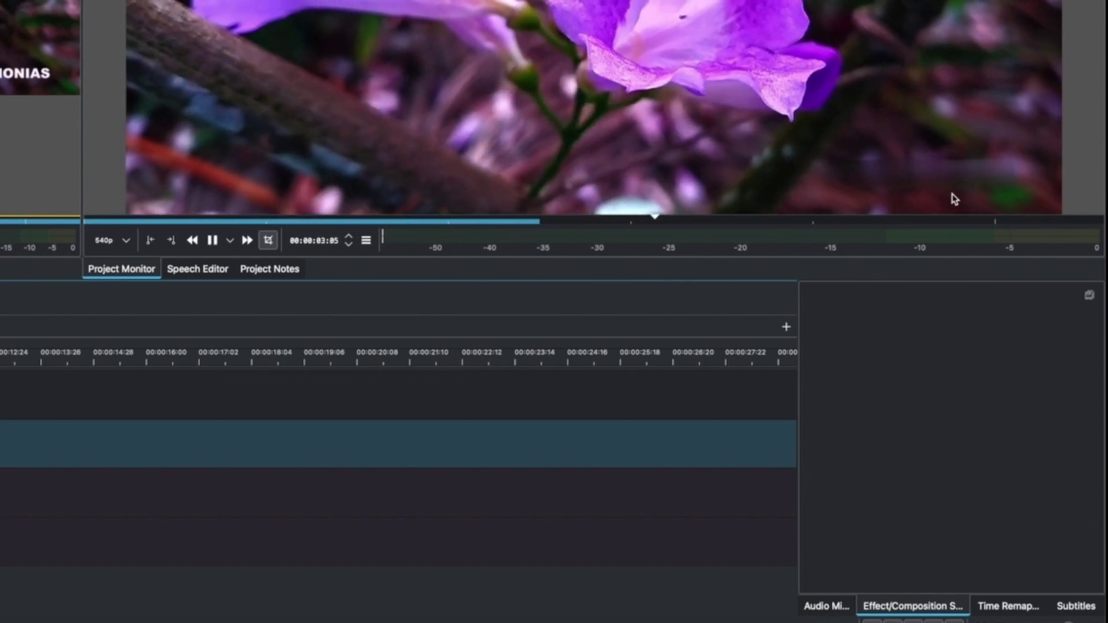
{"action": "key", "text": "space"}
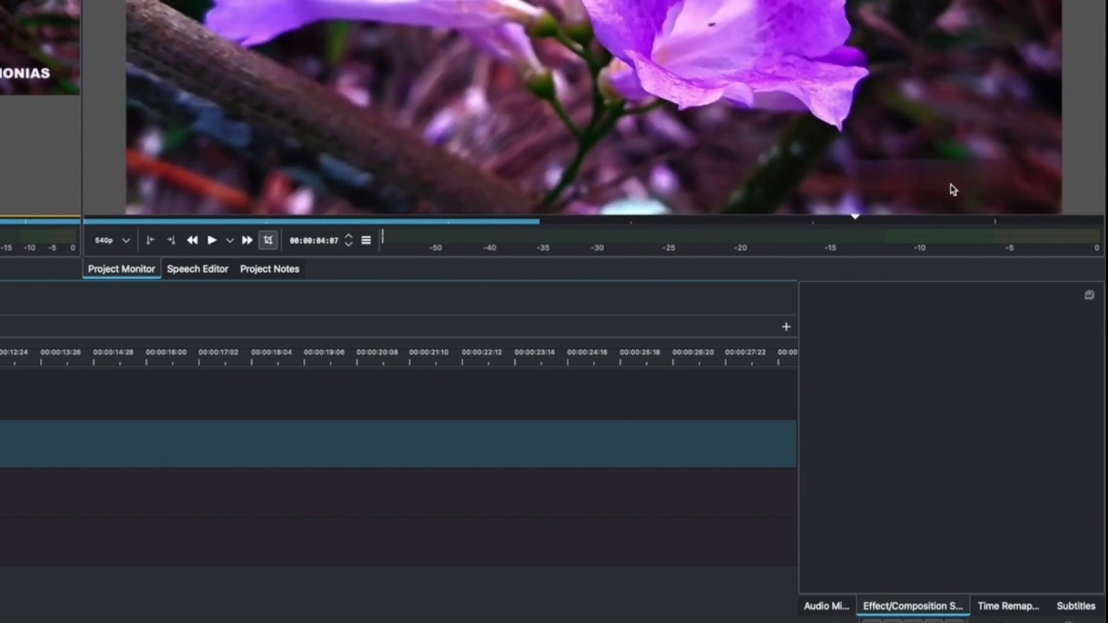